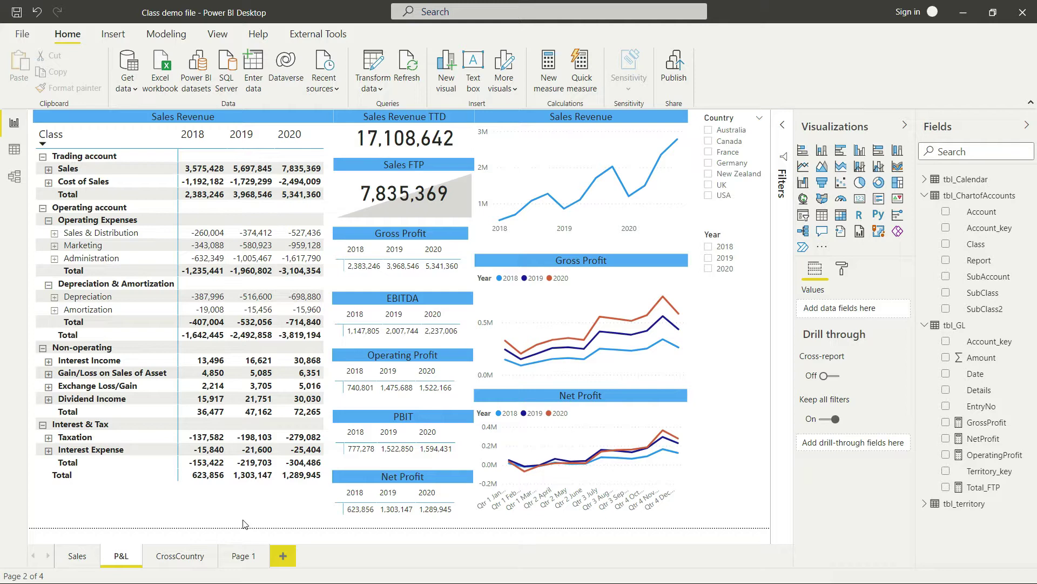
- Switch to Data view and browse tbl_ChartofAccounts' Trading, Operating and Non-operating classes
click(14, 149)
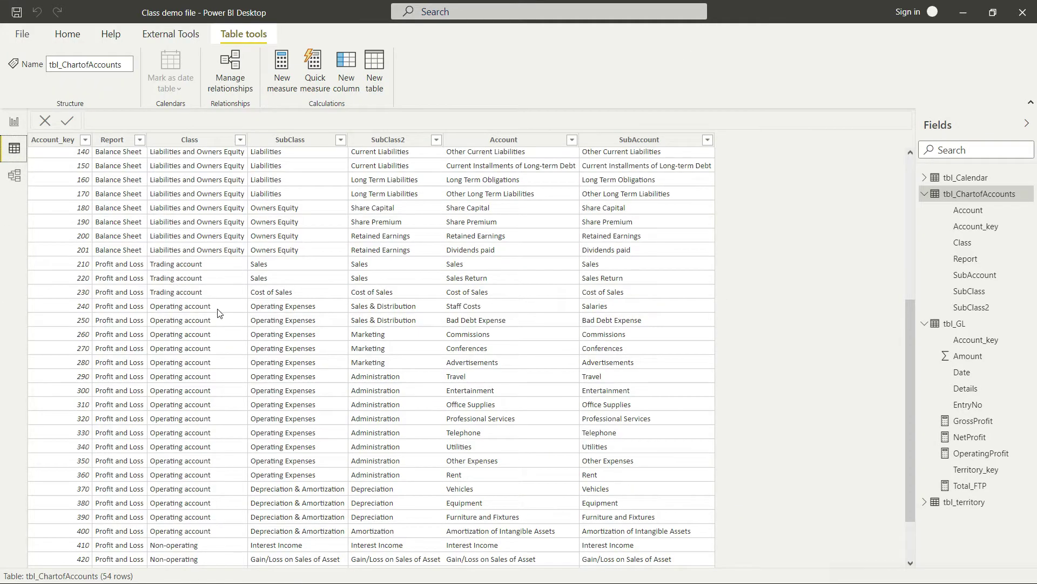
scroll(219, 314, down, 2)
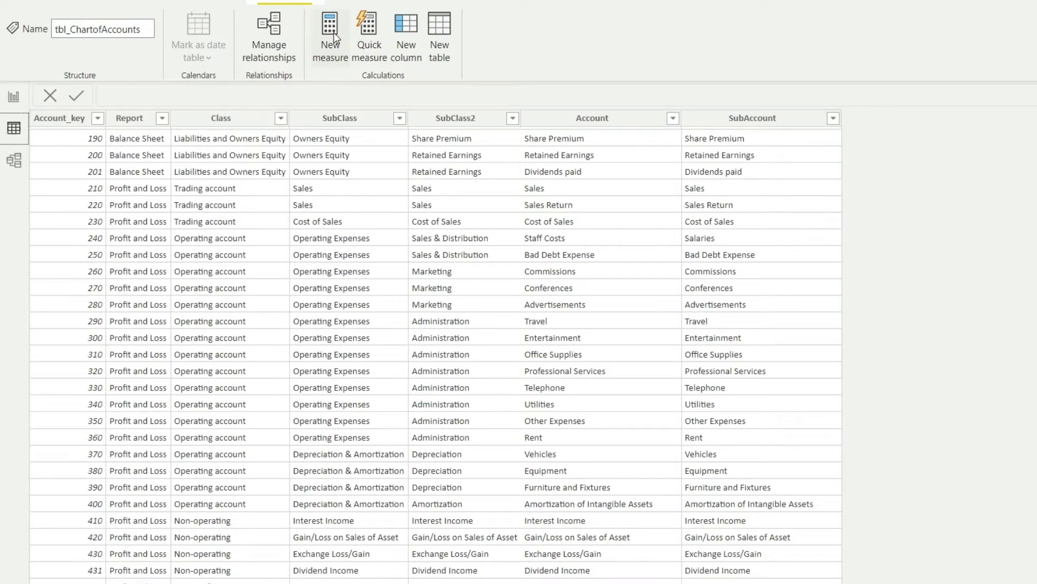
- Start a new blank measure on the tbl_ChartofAccounts table
click(335, 38)
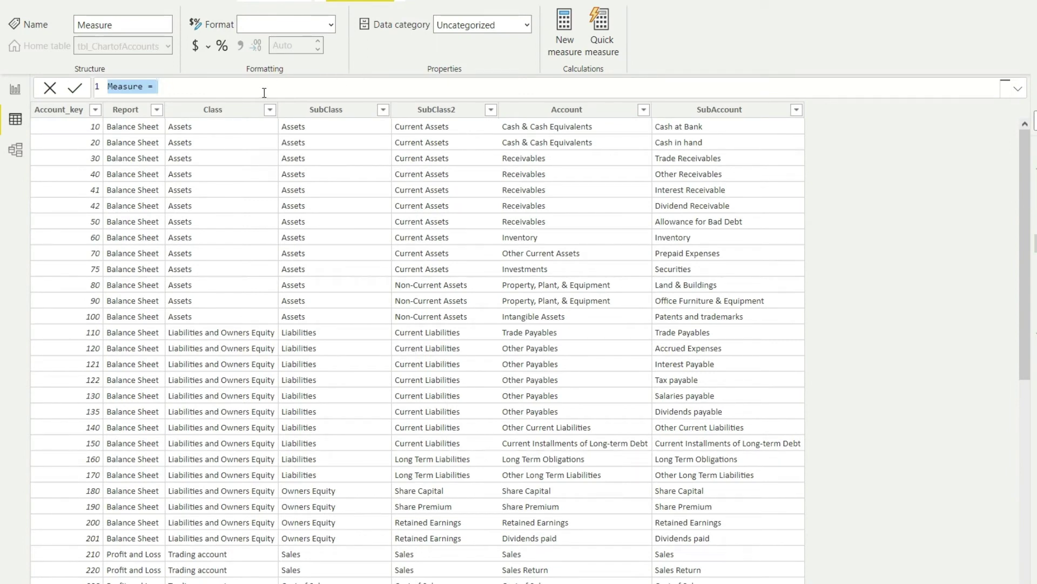
scroll(265, 93, up, 3)
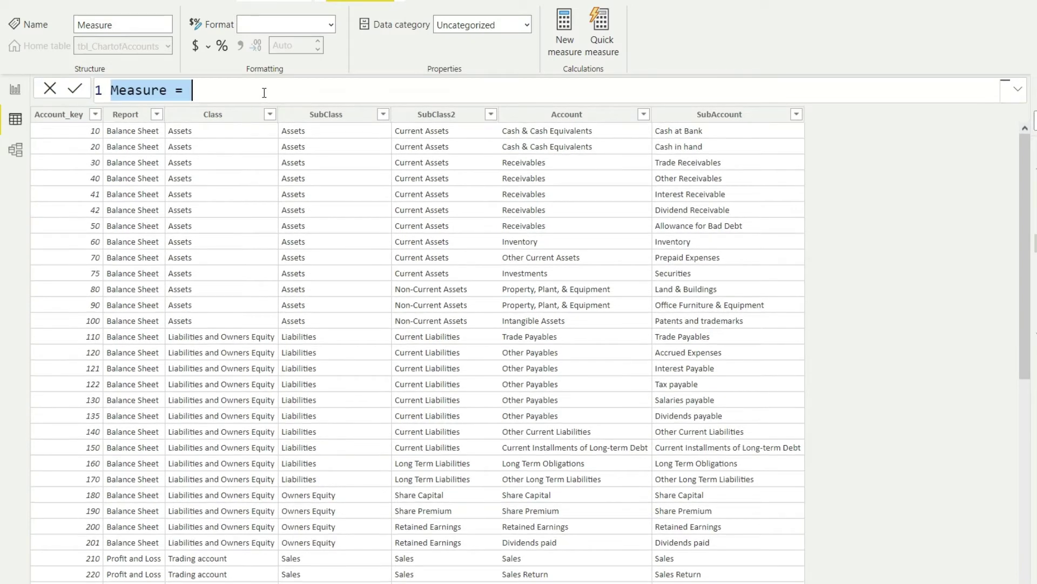
scroll(264, 93, up, 3)
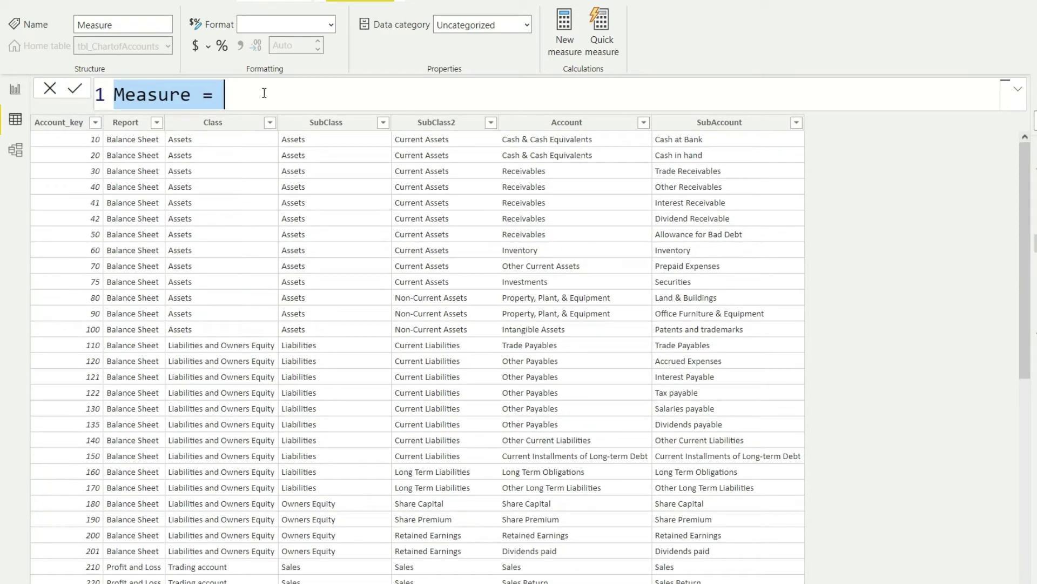
- Replace the placeholder with OperatingProfit = CALCULATE([Total_FTP] using autocomplete
key(BackSpace)
text(Op)
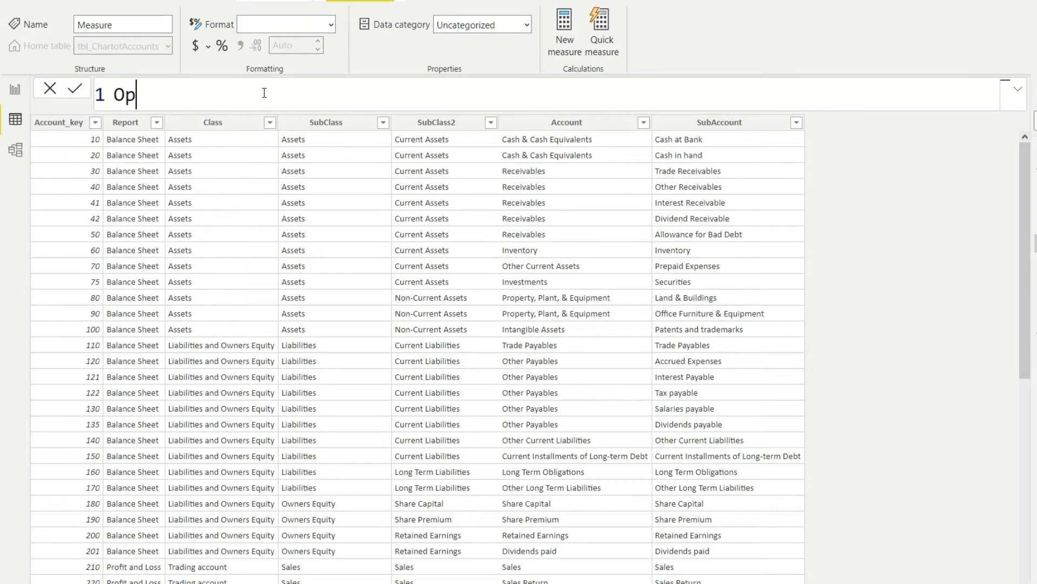
text(eratingProfit = )
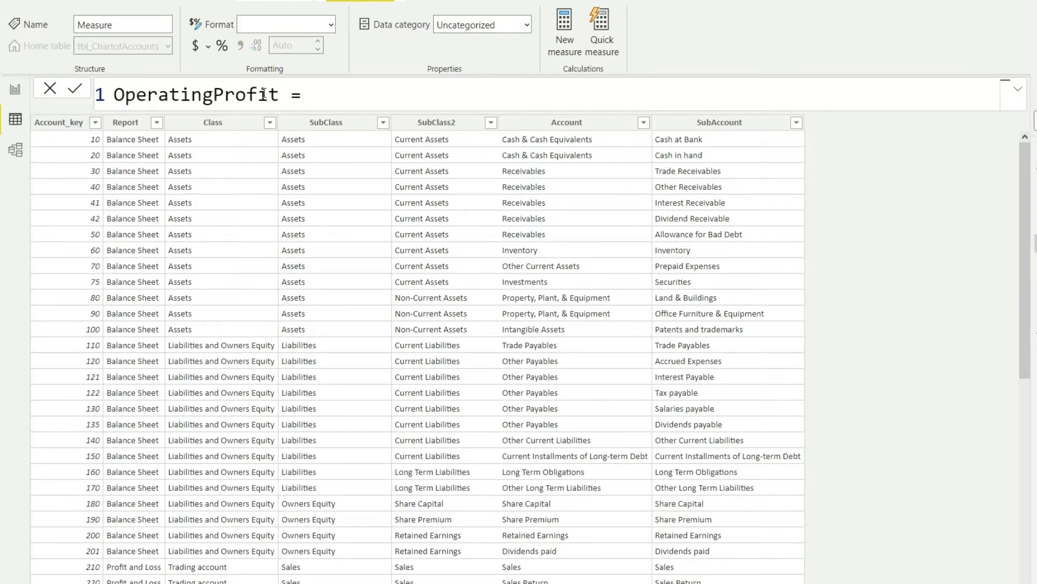
text(ca)
key(Tab)
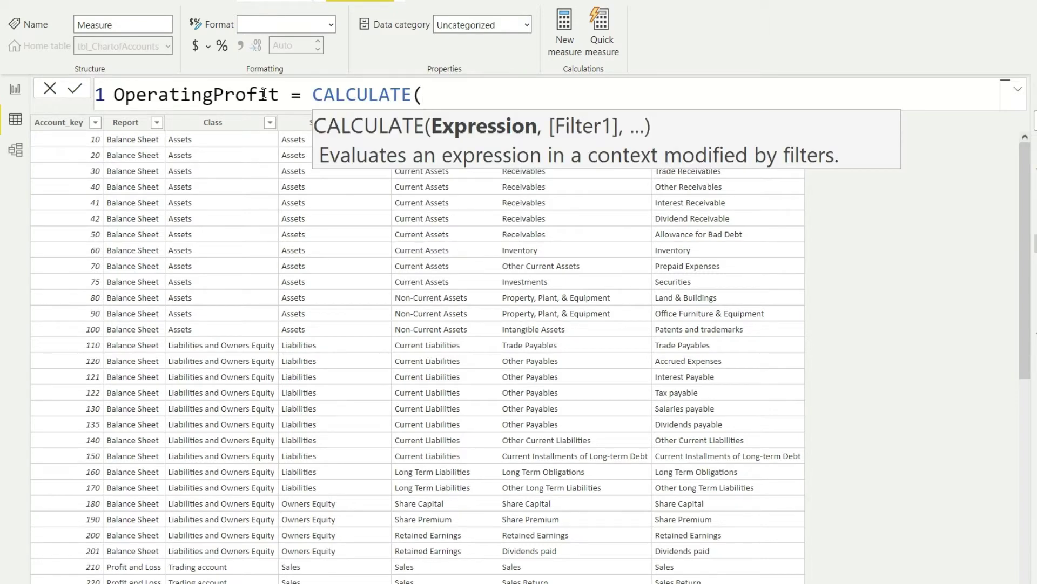
text(ftp)
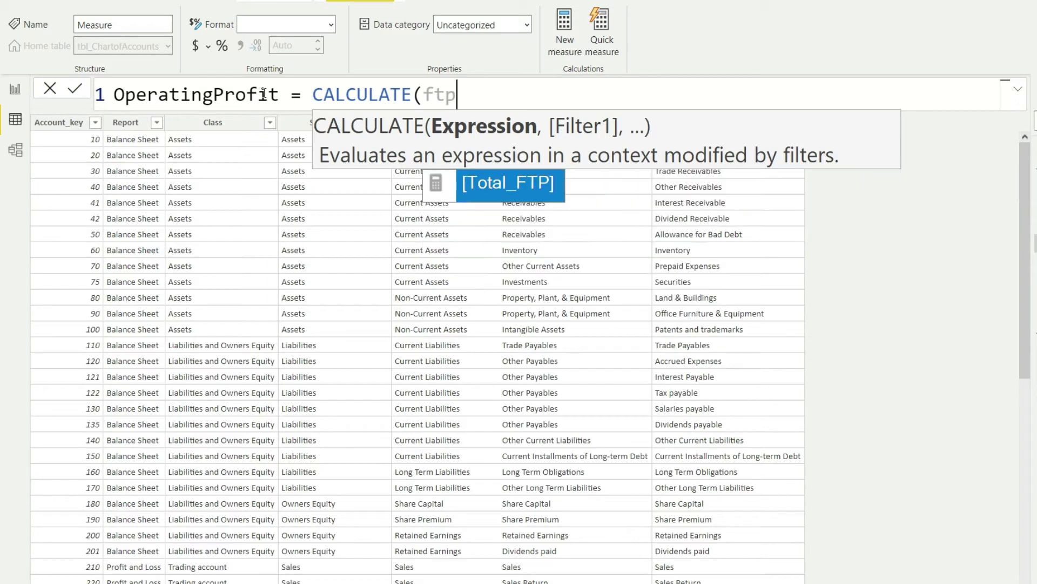
key(Tab)
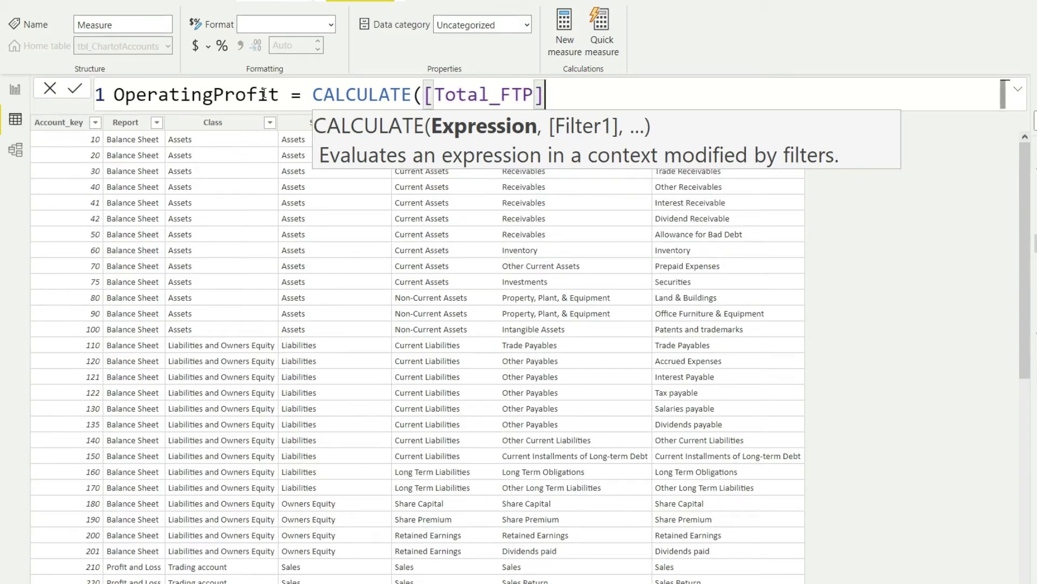
- Add the filter tbl_ChartofAccounts[Class] = "Trading account", undoing an accidental extra CALCULATE
text(, )
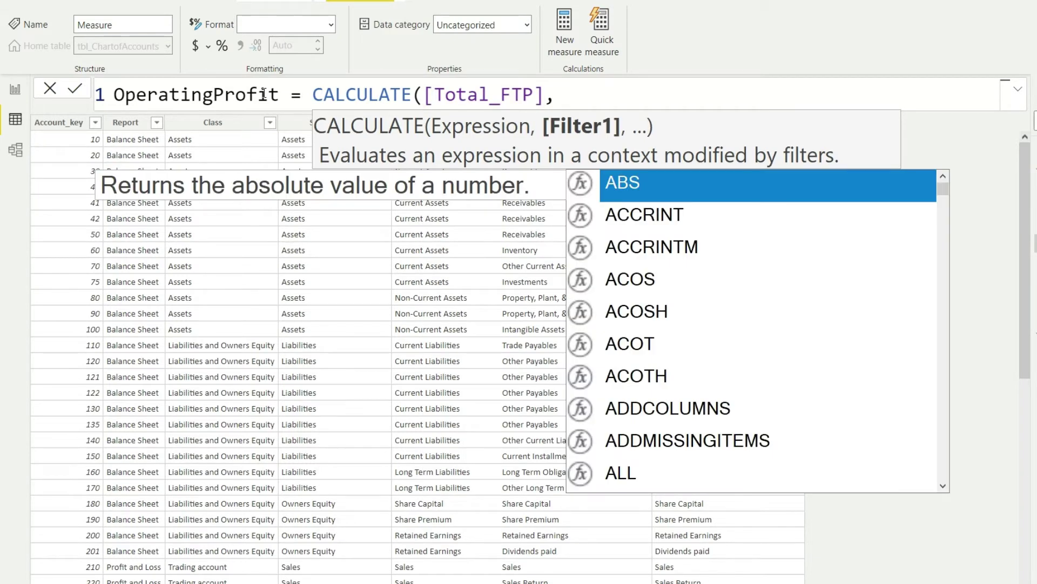
text(cal)
key(Tab)
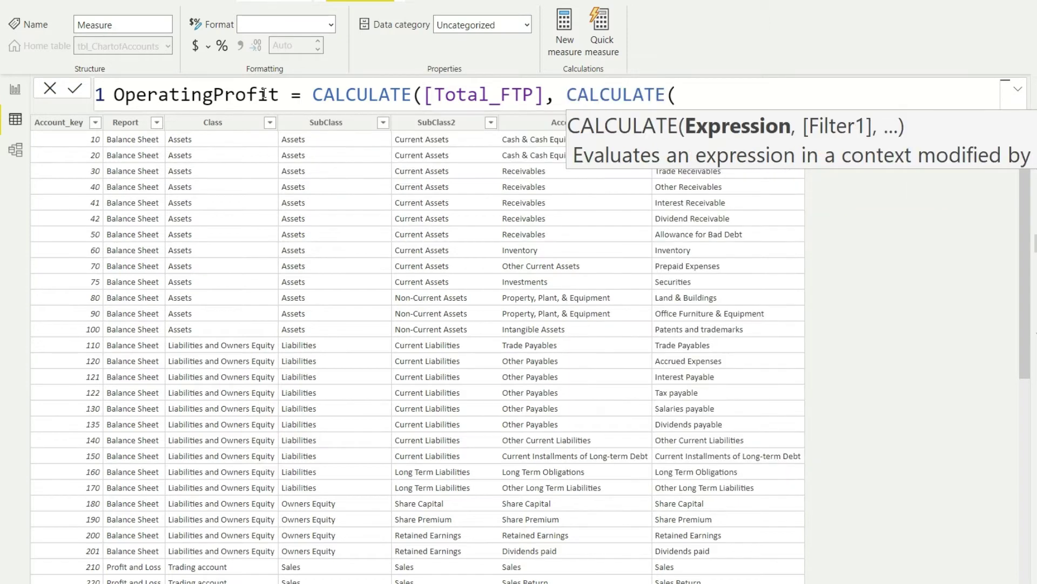
key(BackSpace)
key(BackSpace)
key(BackSpace)
key(BackSpace)
key(BackSpace)
key(BackSpace)
key(BackSpace)
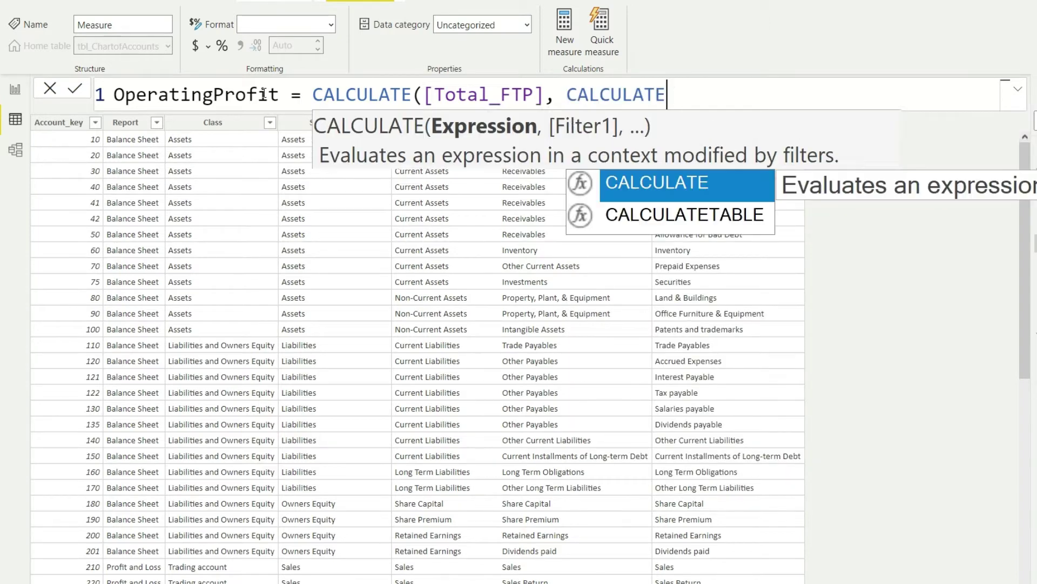
key(BackSpace)
key(BackSpace)
key(BackSpace)
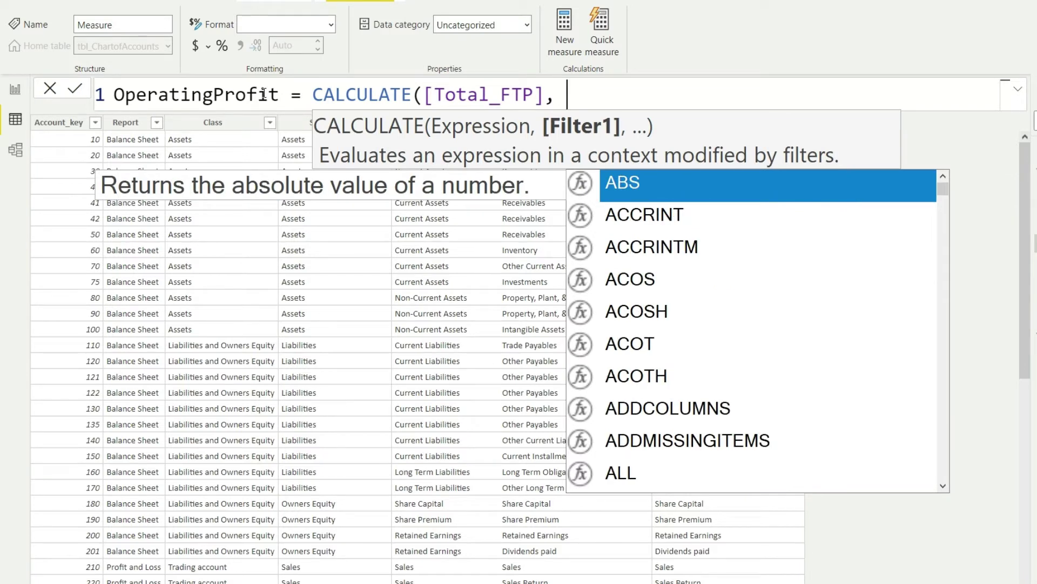
key(Escape)
scroll(211, 325, down, 5)
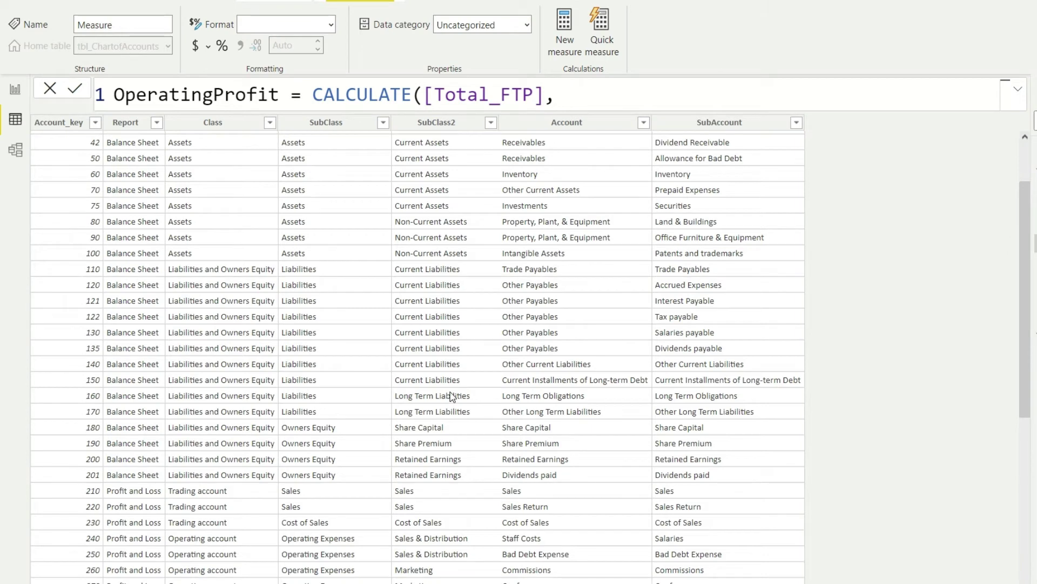
text(class)
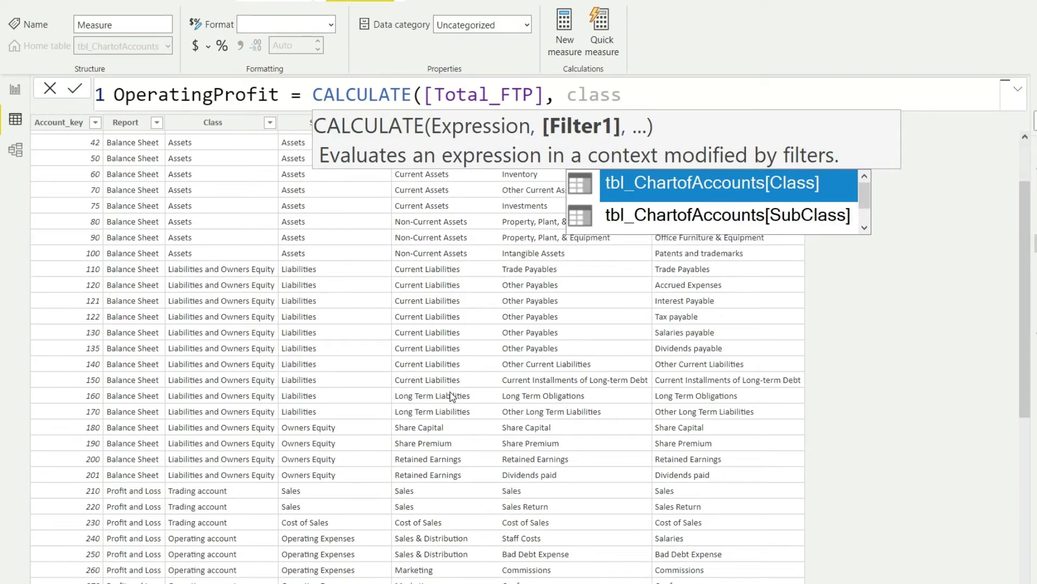
key(Tab)
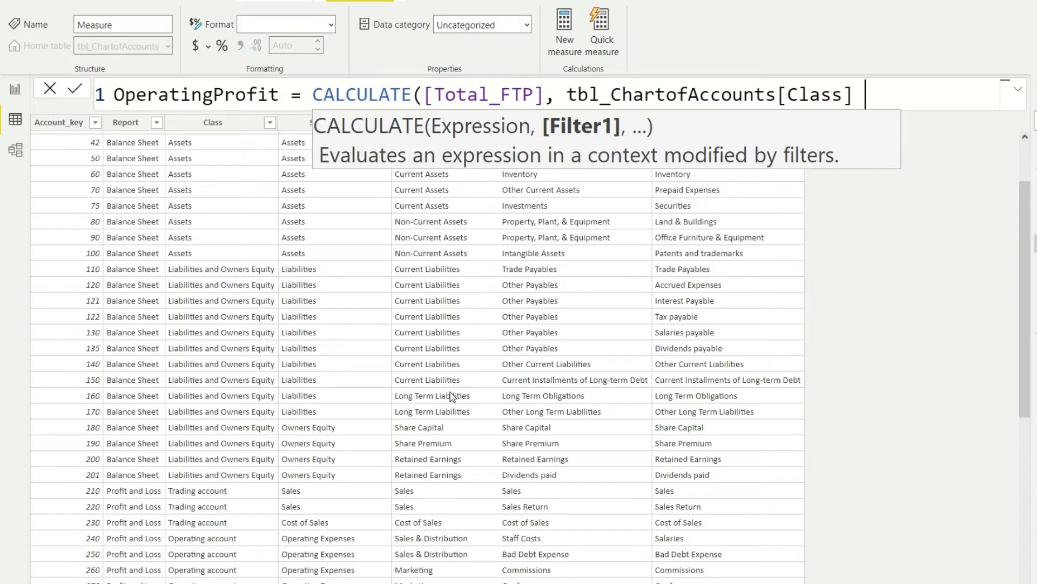
text(= "Trading accou)
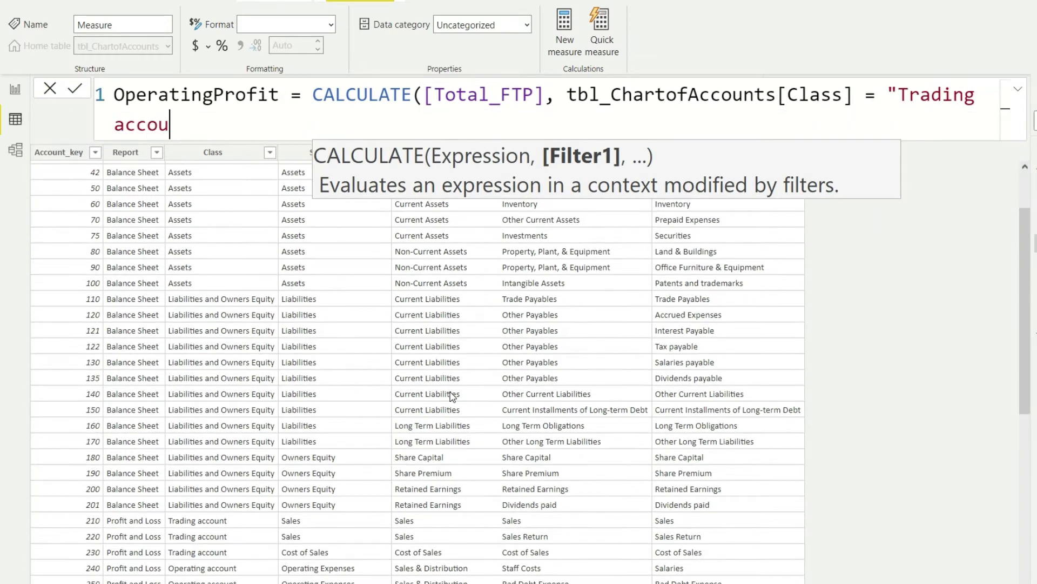
text(nt")
- Append || tbl_ChartofAccounts[Class] = "Operating account" and close the CALCULATE formula
text(||)
text(class)
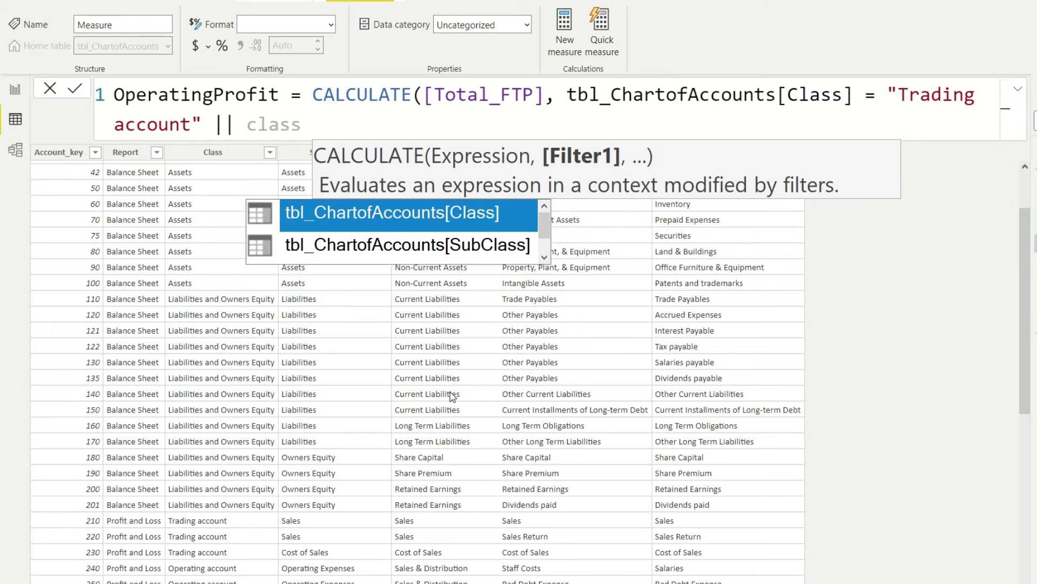
key(Tab)
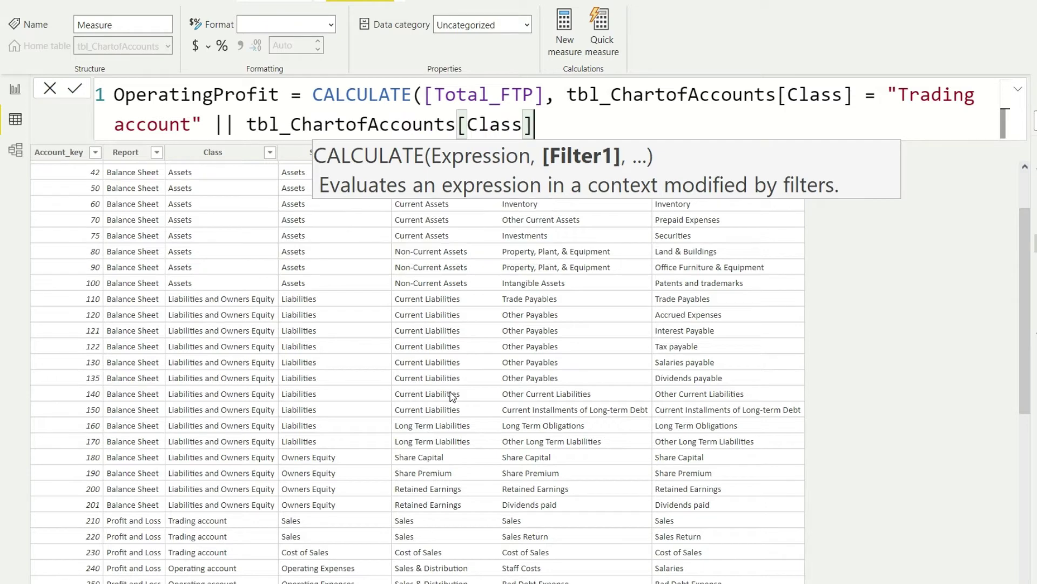
text(= )
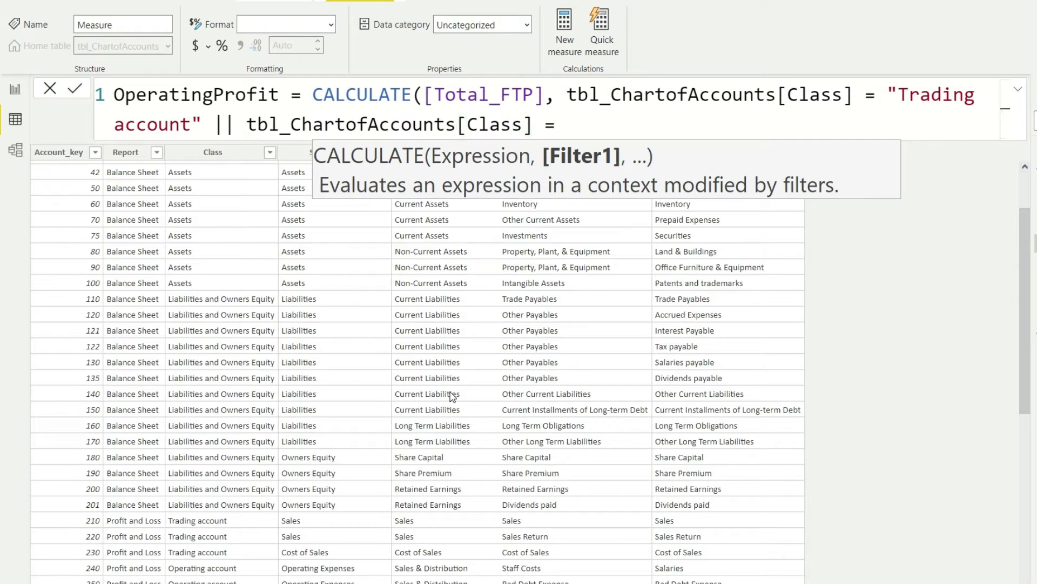
text(")
text(Operaring)
key(BackSpace)
key(BackSpace)
key(BackSpace)
key(BackSpace)
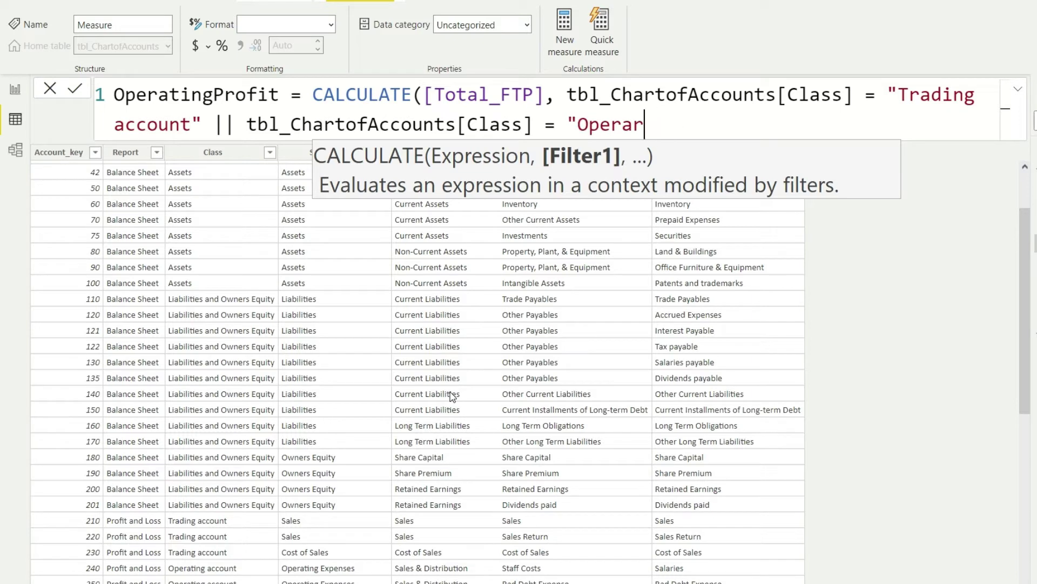
text(ting acco)
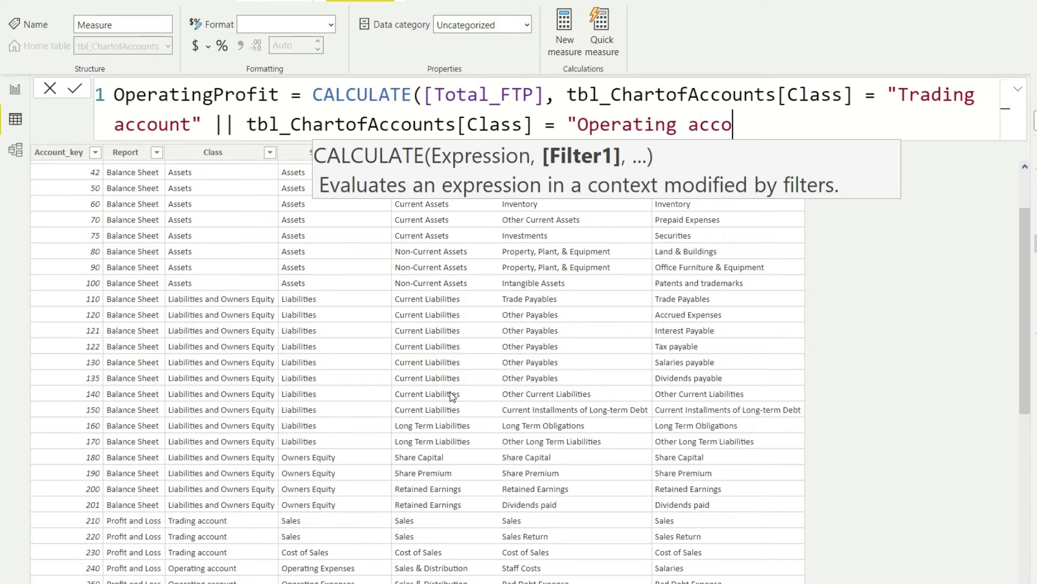
text(unt"))
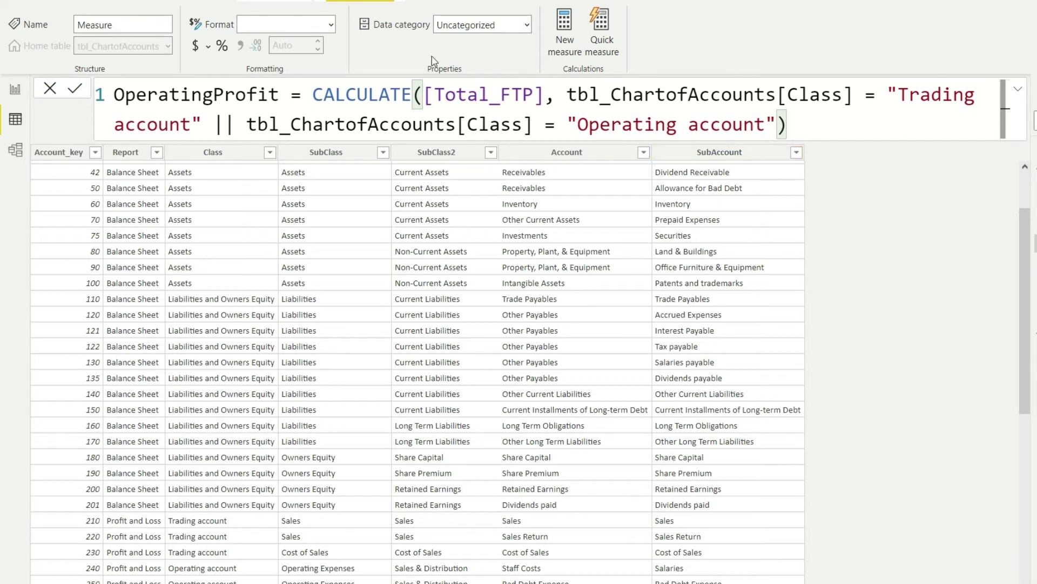
- Commit the OperatingProfit measure with tbl_GL as its home table, then return to the report
click(332, 28)
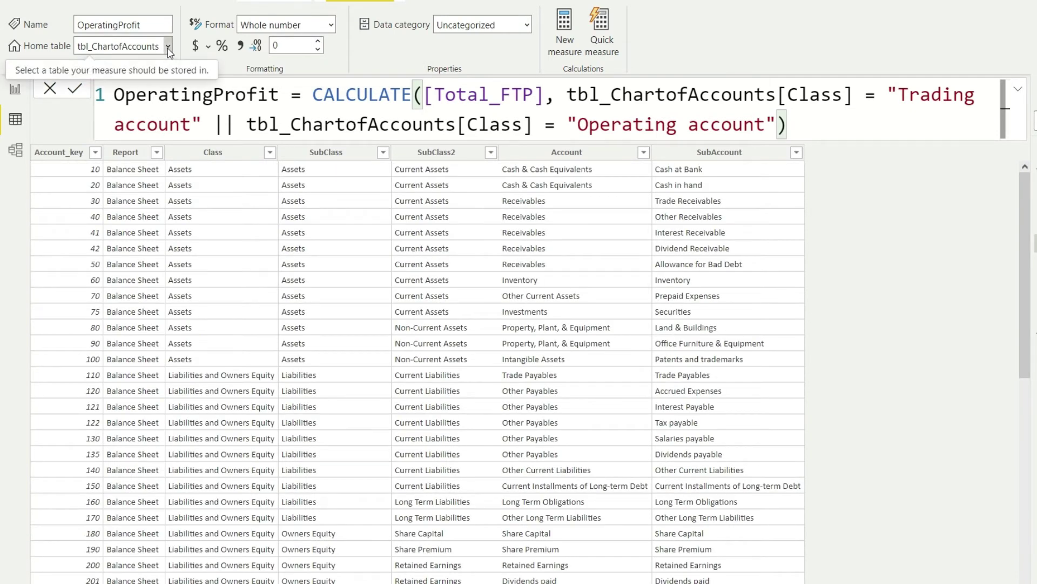
click(168, 48)
click(127, 107)
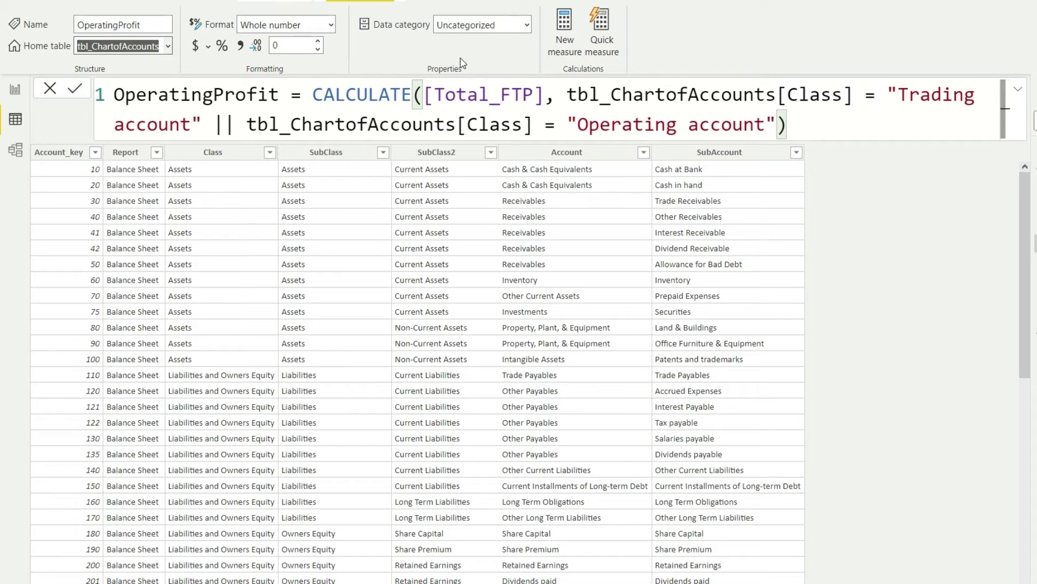
key(Return)
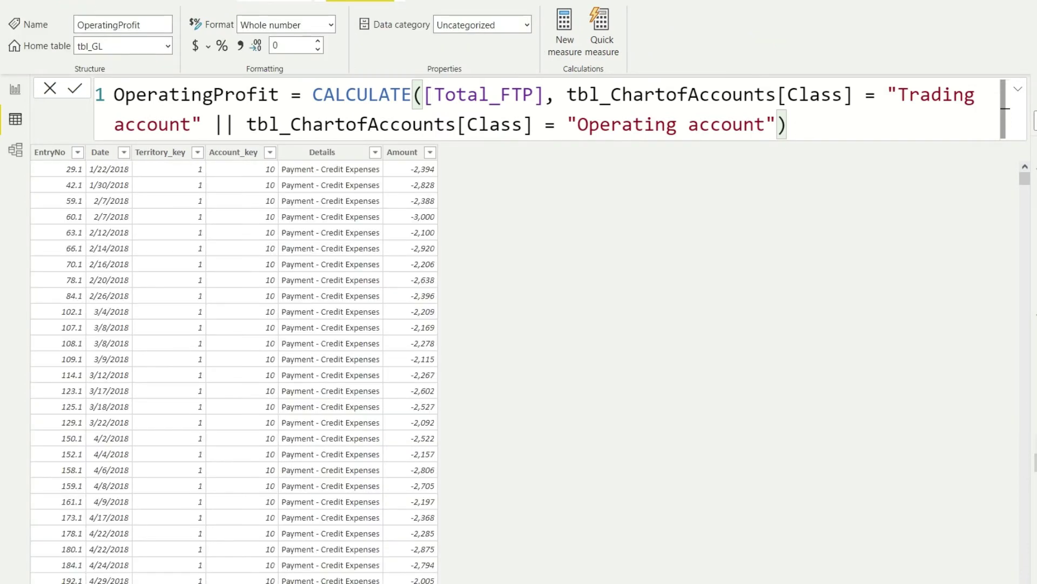
click(16, 90)
- Paste two copies of the P&L Operating Profit table onto Page 1, stacked vertically
click(419, 361)
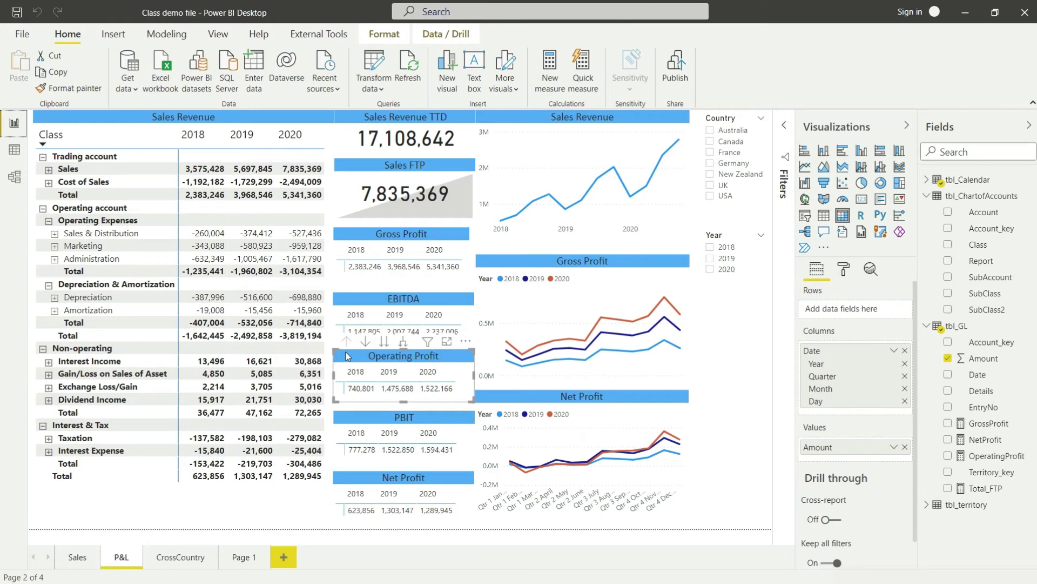
click(240, 556)
key(ctrl+v)
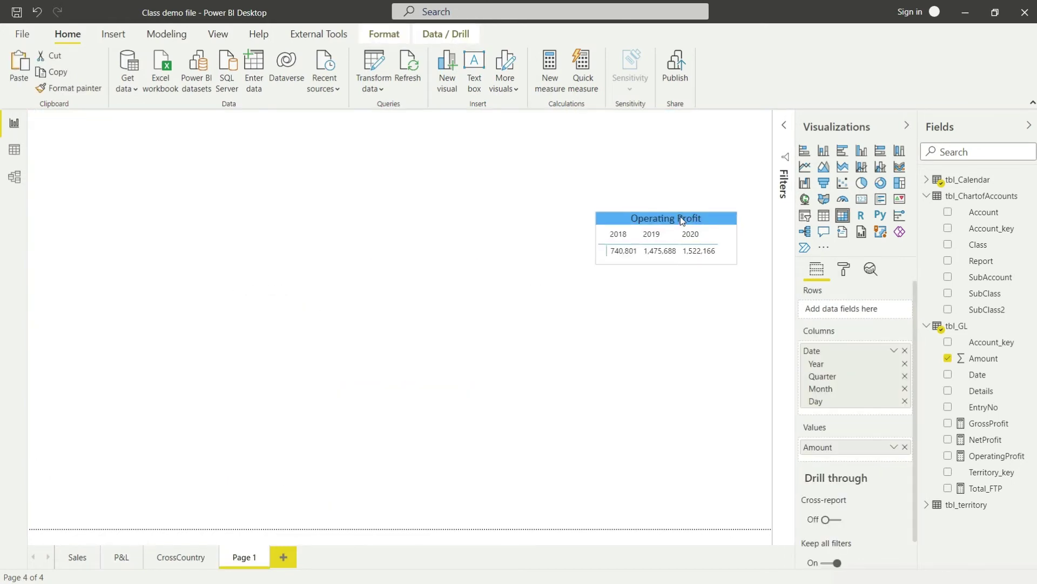
drag(681, 221, 643, 202)
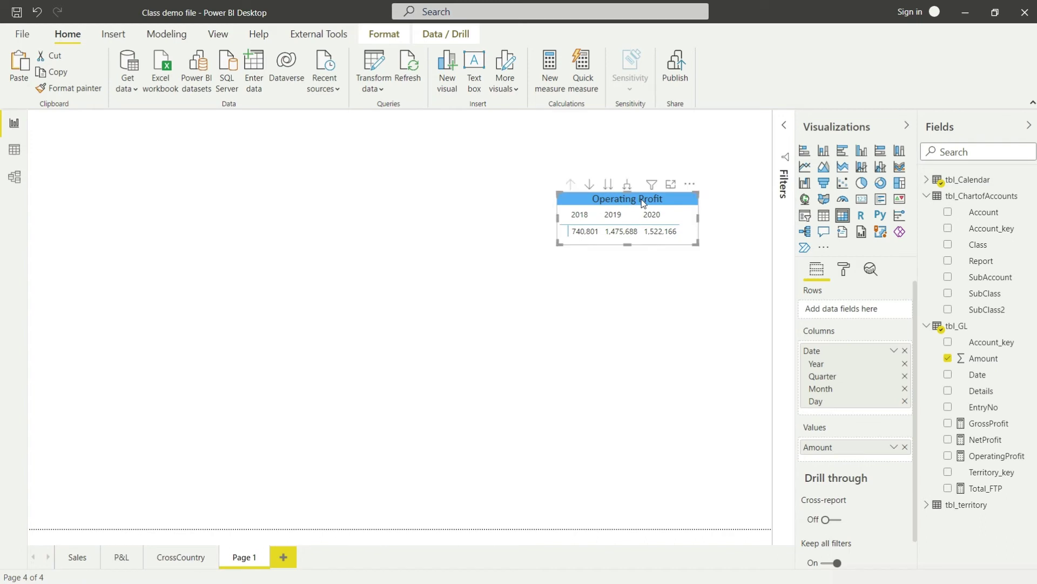
key(ctrl+v)
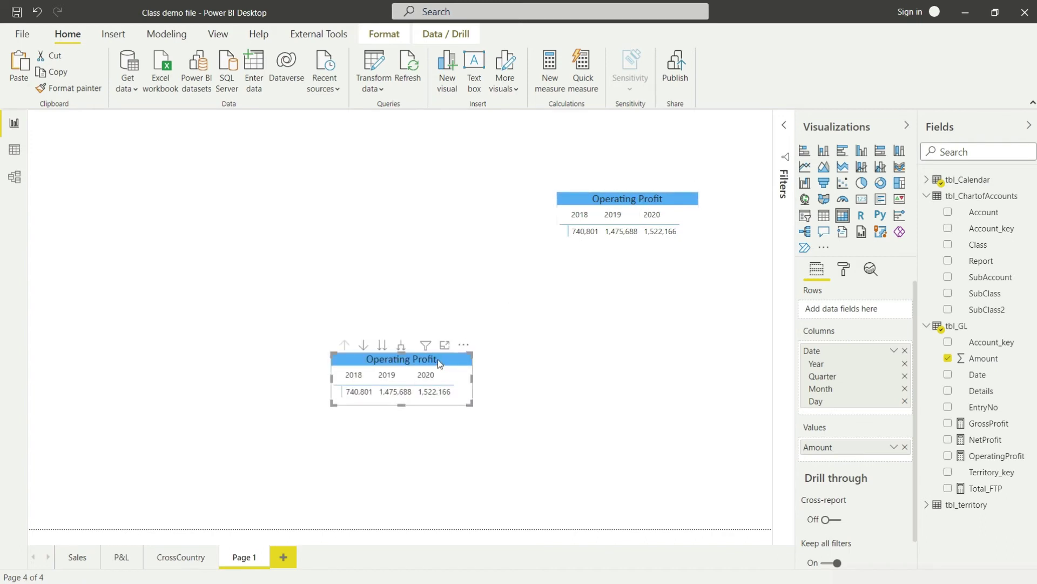
drag(438, 359, 673, 313)
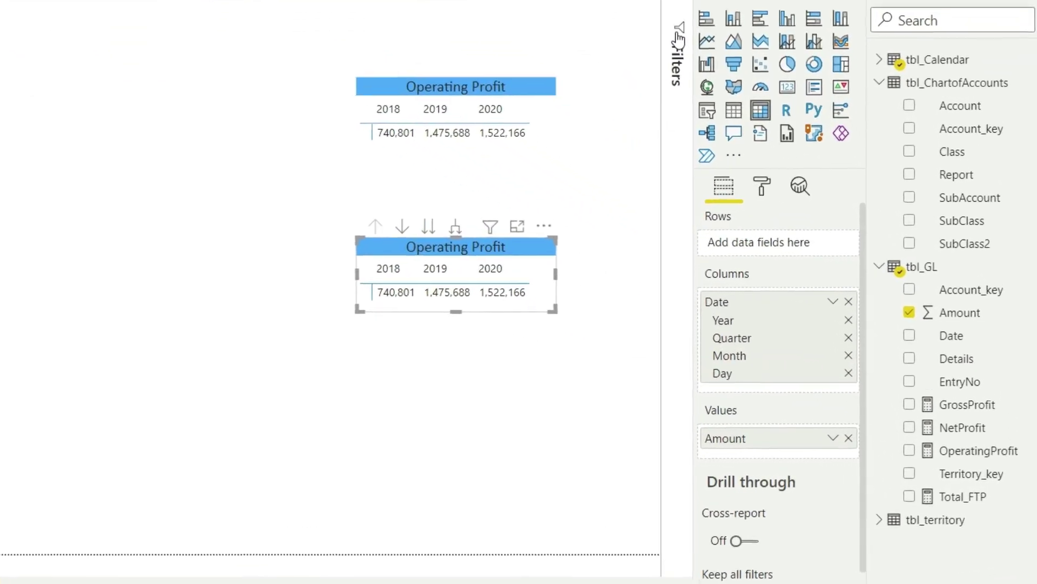
click(662, 19)
- Clear the Class filter and the Amount value from the lower table copy
mouse_move(544, 132)
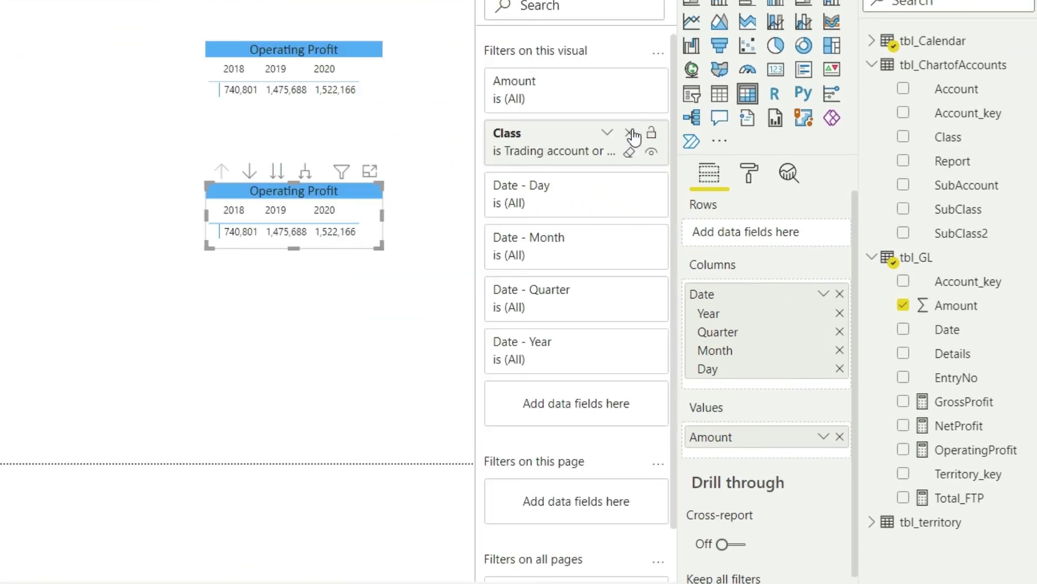
click(630, 133)
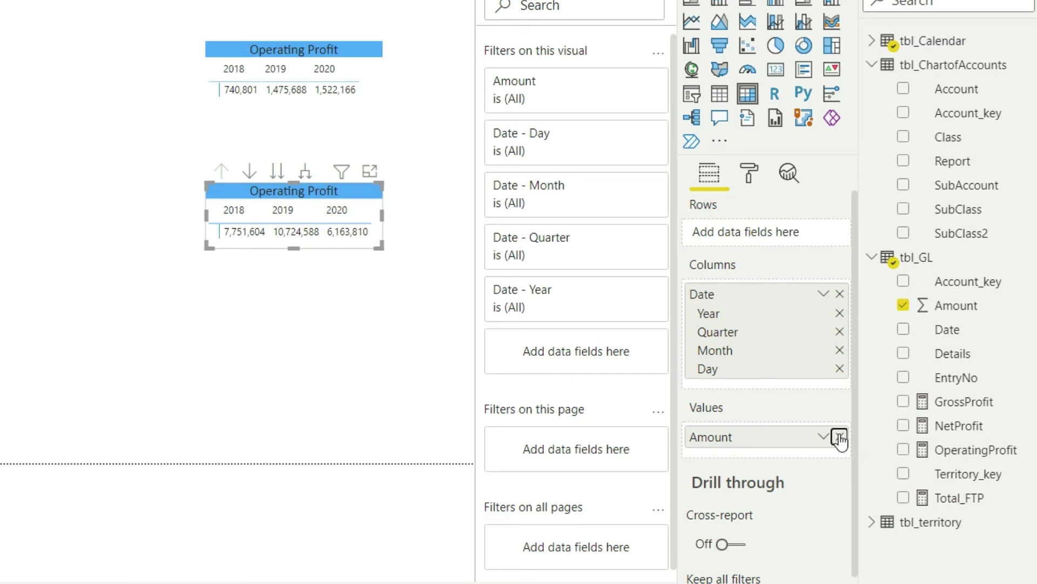
click(840, 436)
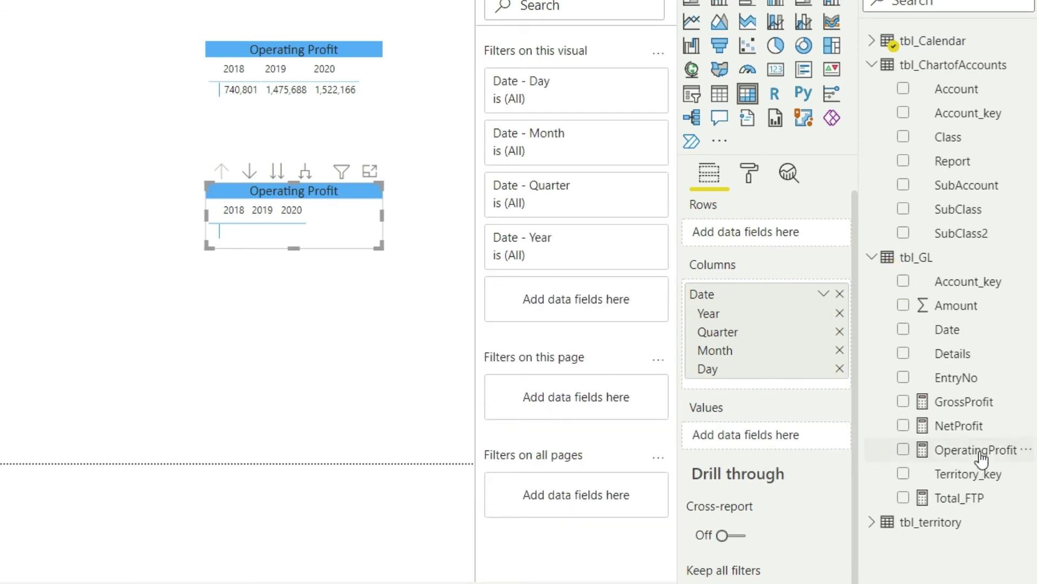
- Add OperatingProfit to the lower table's Values with thousands-separator formatting
drag(981, 456, 778, 434)
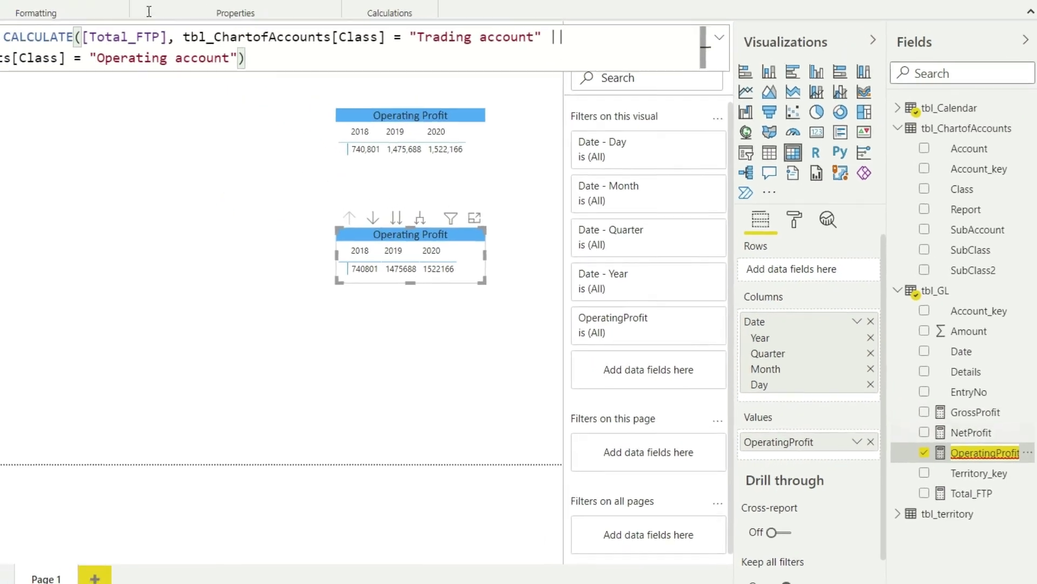
click(214, 85)
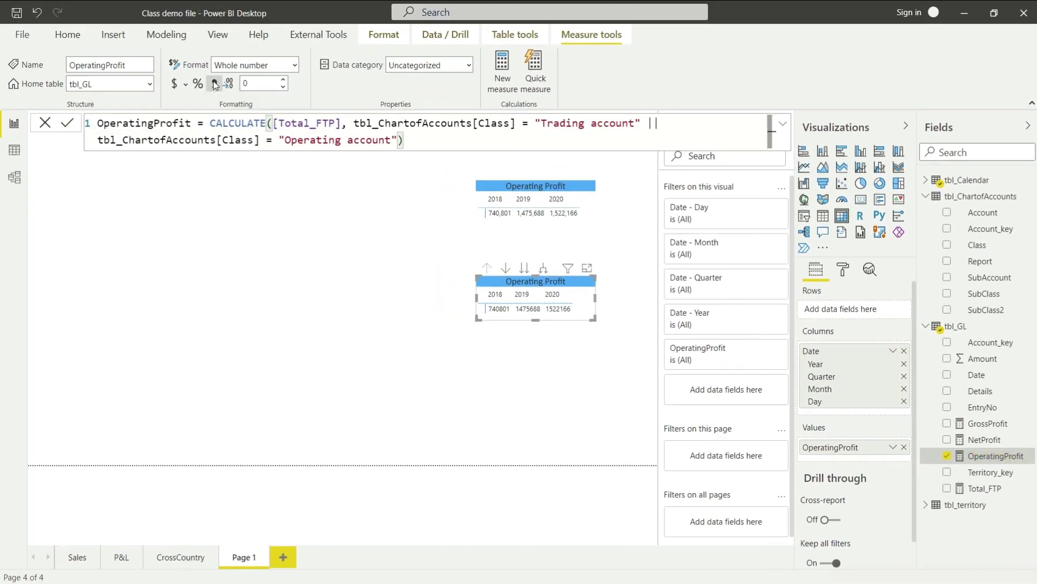
click(214, 85)
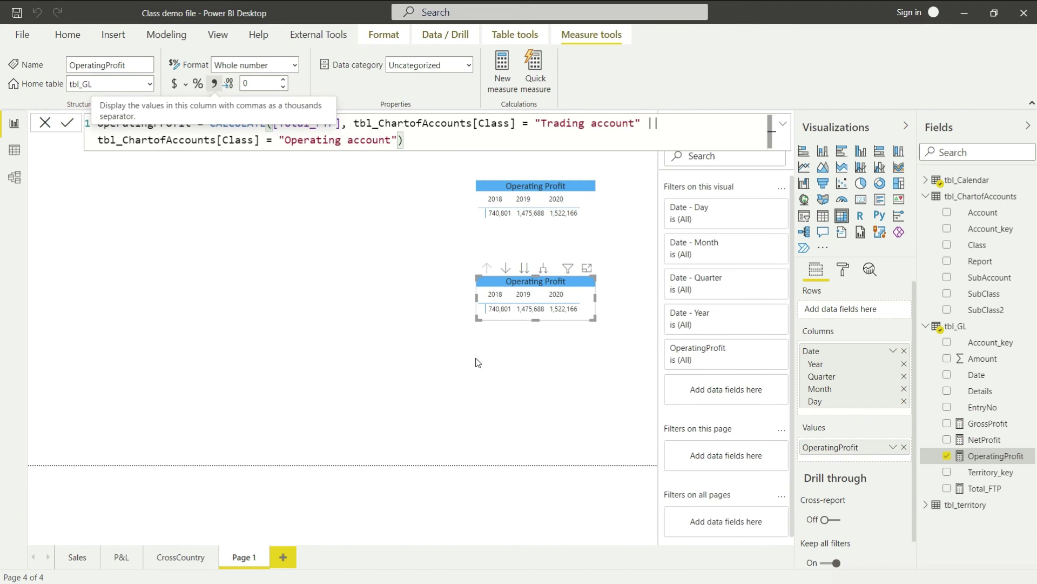
click(410, 325)
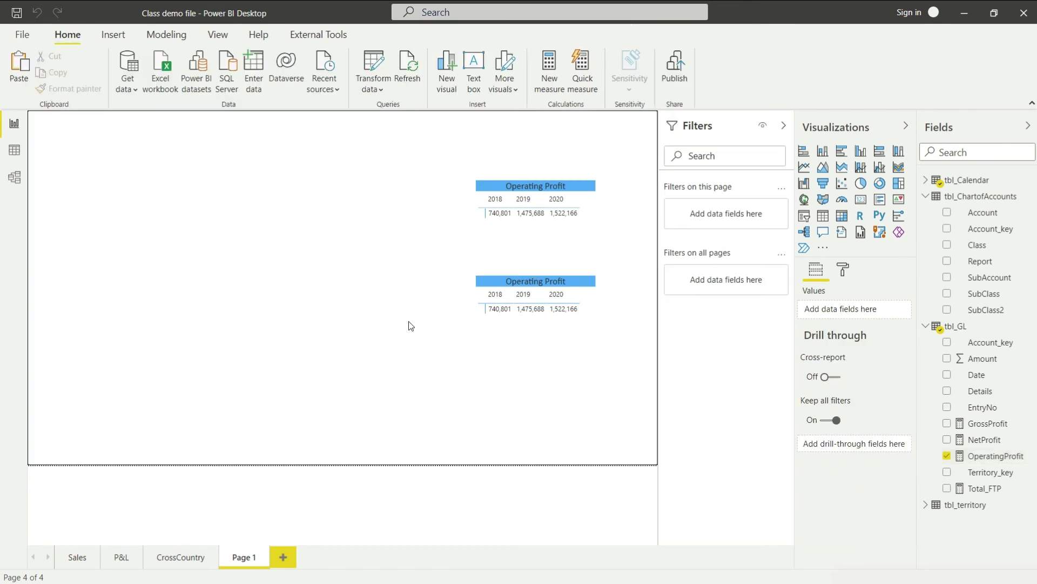